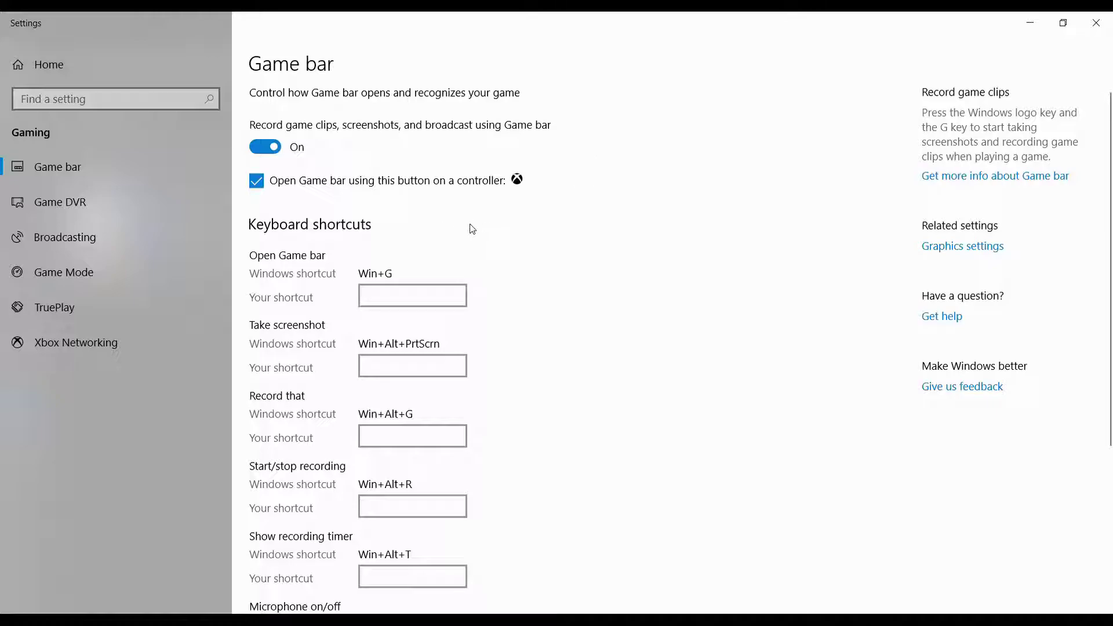
# Step: Scroll the Game bar shortcut list down to Show camera in broadcast (Win+Alt+W)
pyautogui.scroll(-3, 479, 232)
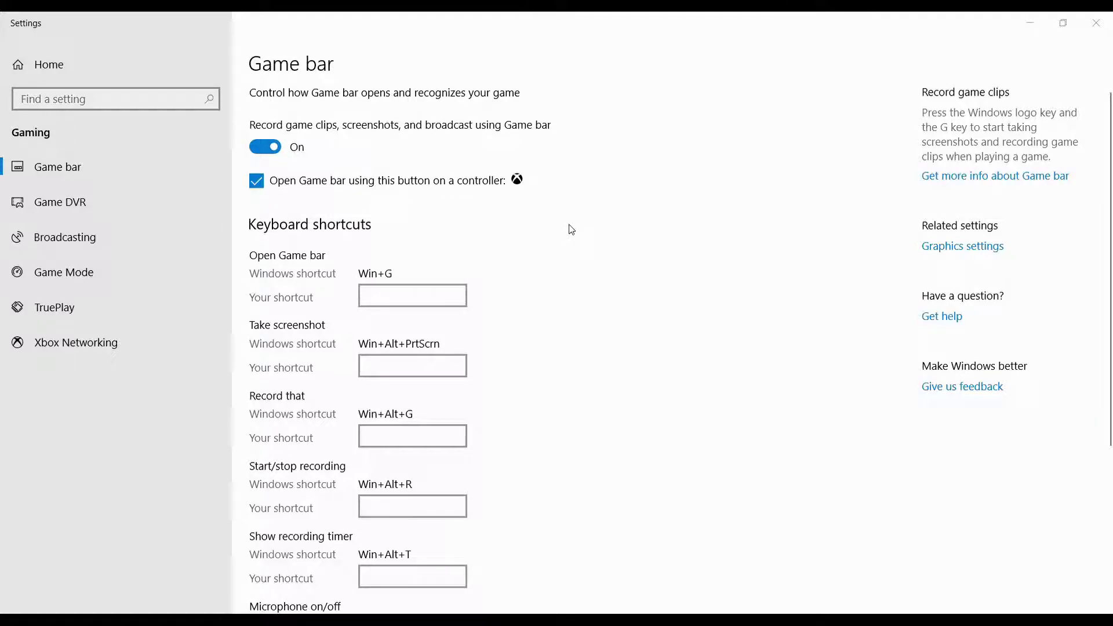
pyautogui.scroll(-5, 570, 230)
pyautogui.scroll(5, 571, 229)
pyautogui.scroll(-5, 569, 319)
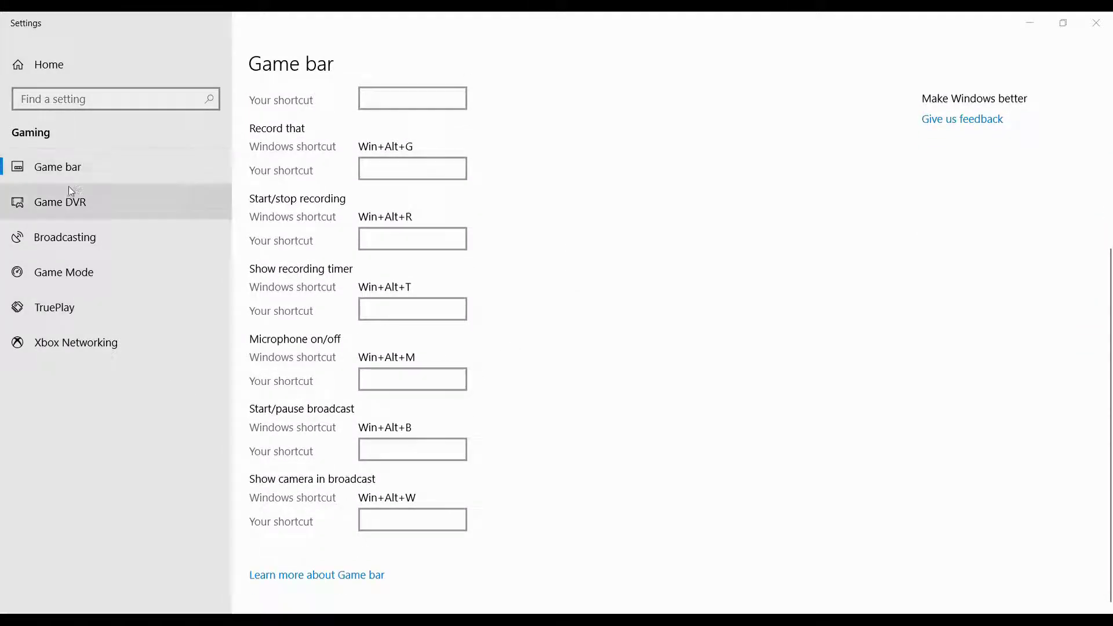
pyautogui.click(131, 207)
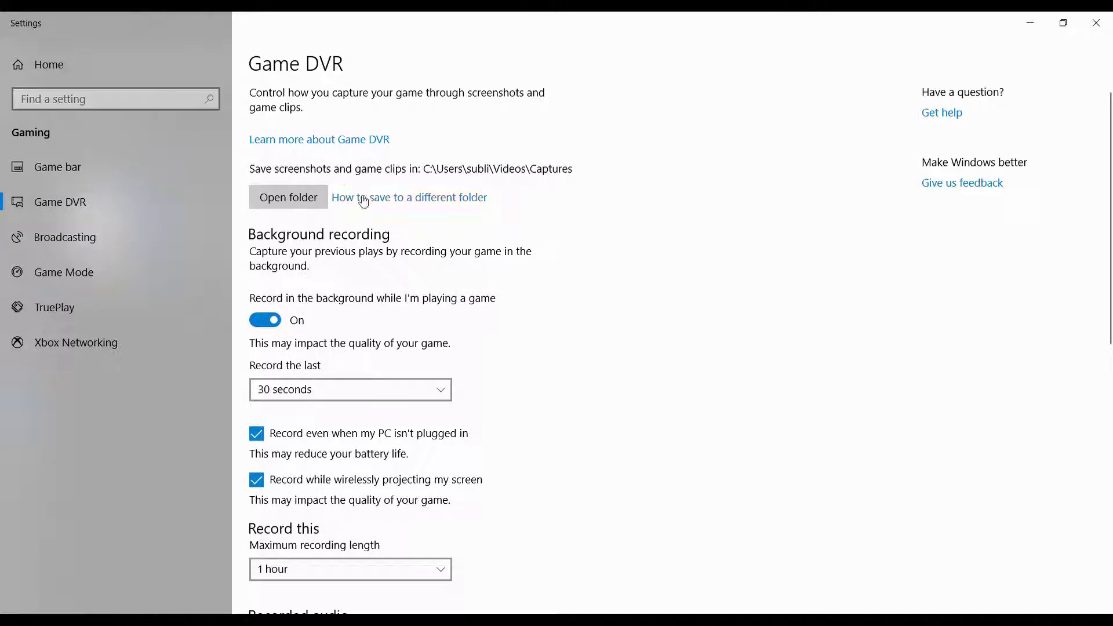
pyautogui.scroll(-3, 341, 233)
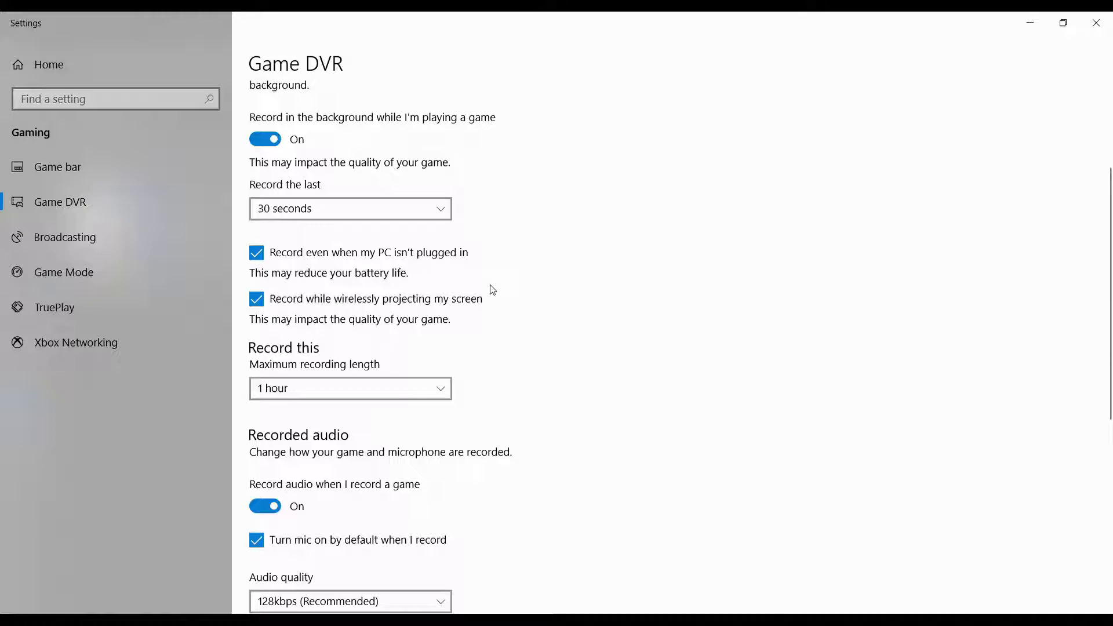
pyautogui.scroll(-1, 518, 299)
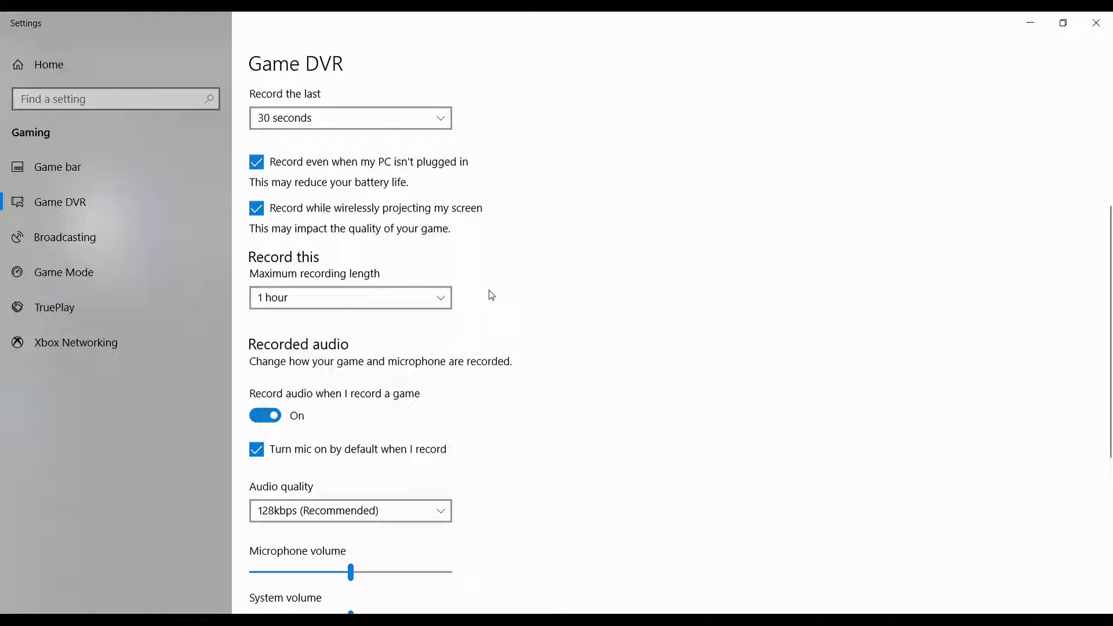
pyautogui.scroll(-3, 488, 289)
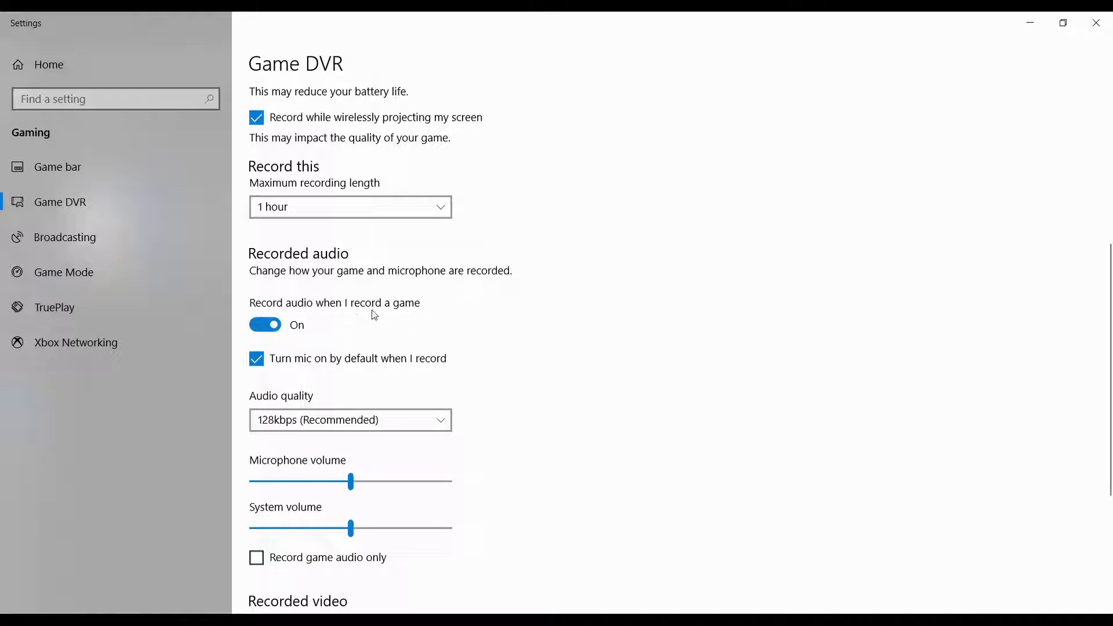
pyautogui.click(447, 211)
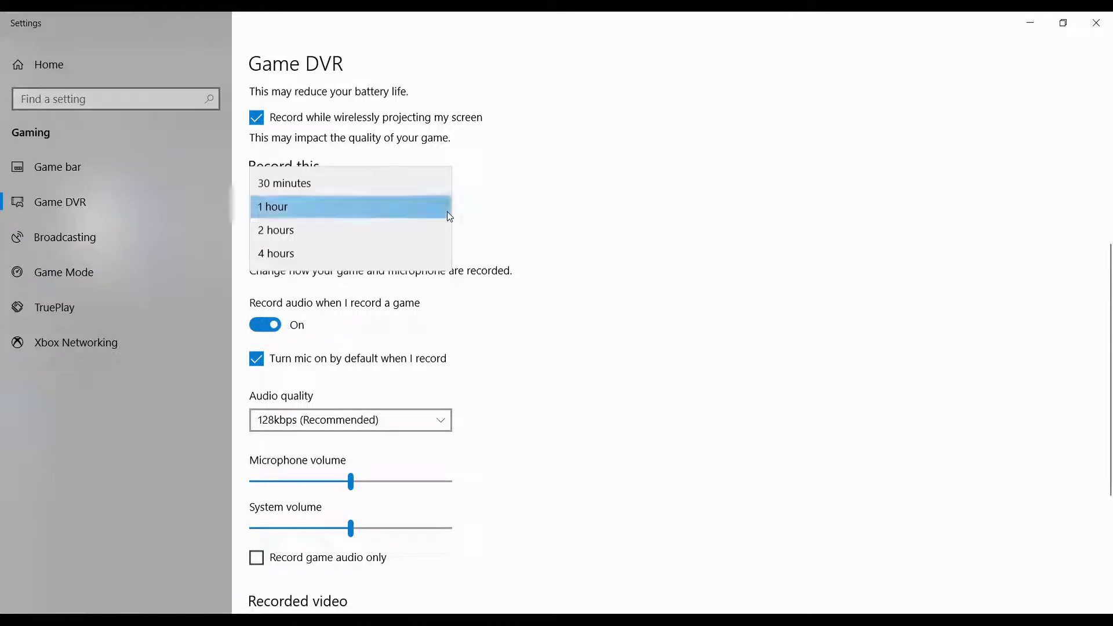
pyautogui.click(387, 205)
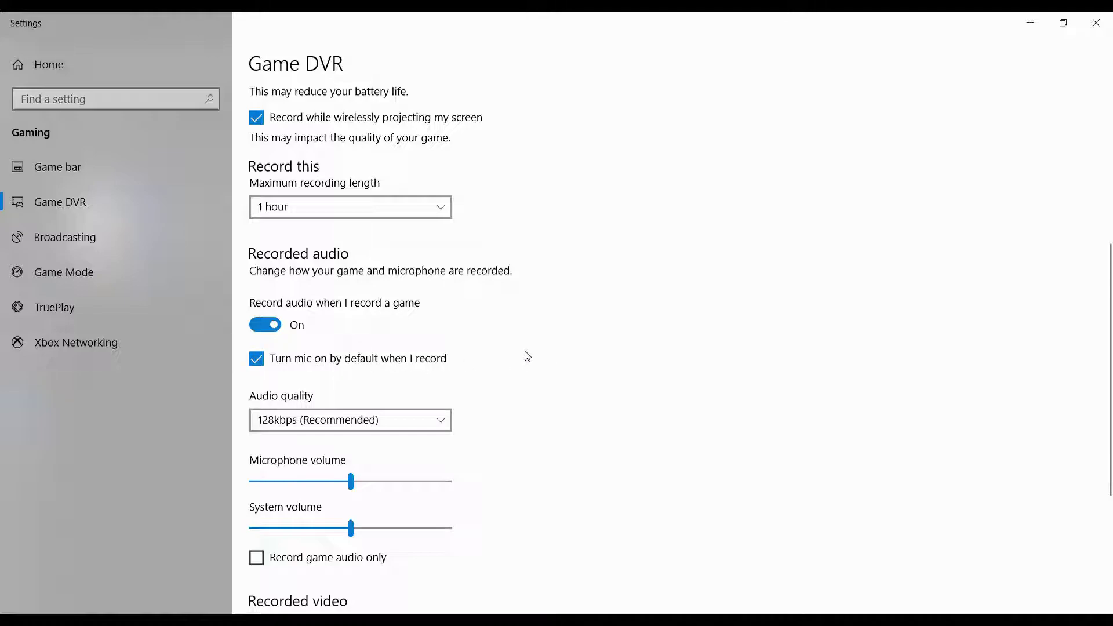
pyautogui.scroll(-2, 498, 356)
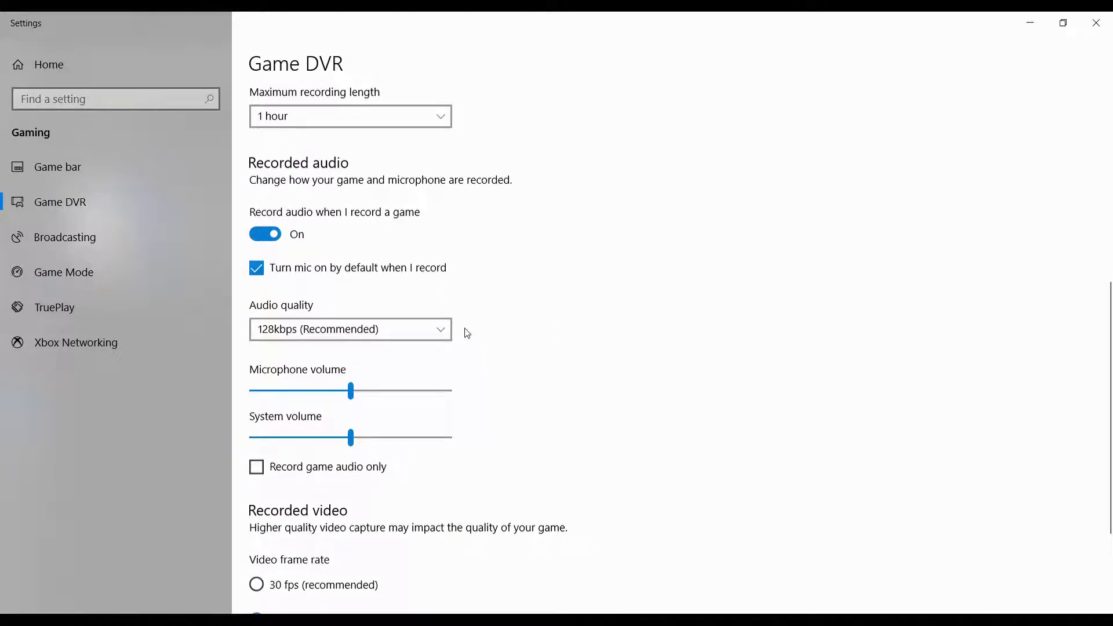
pyautogui.click(446, 338)
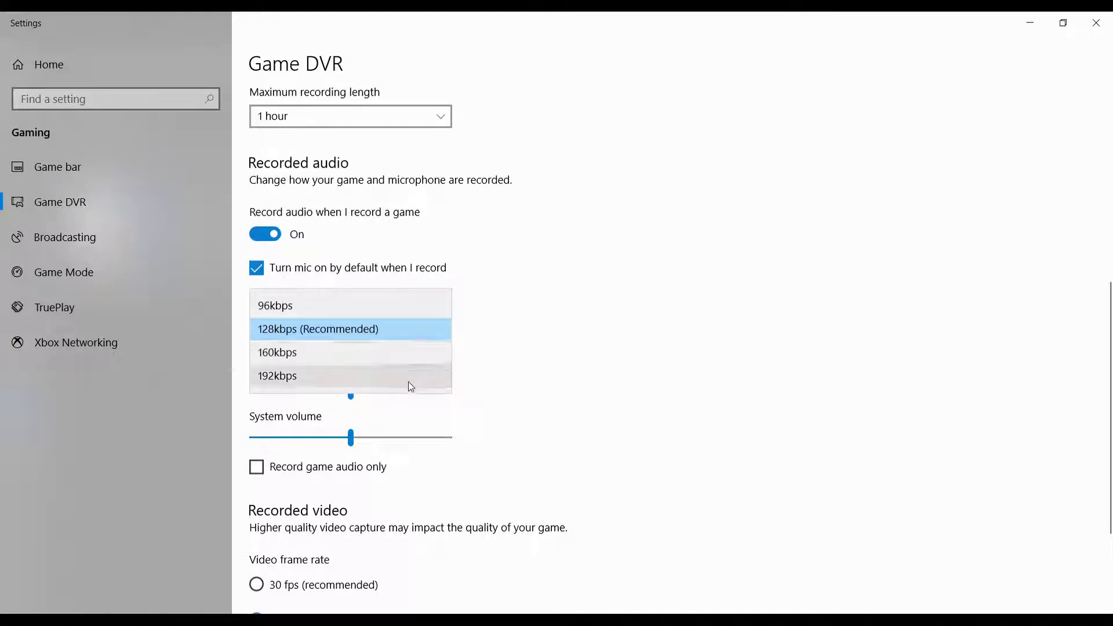
pyautogui.click(528, 331)
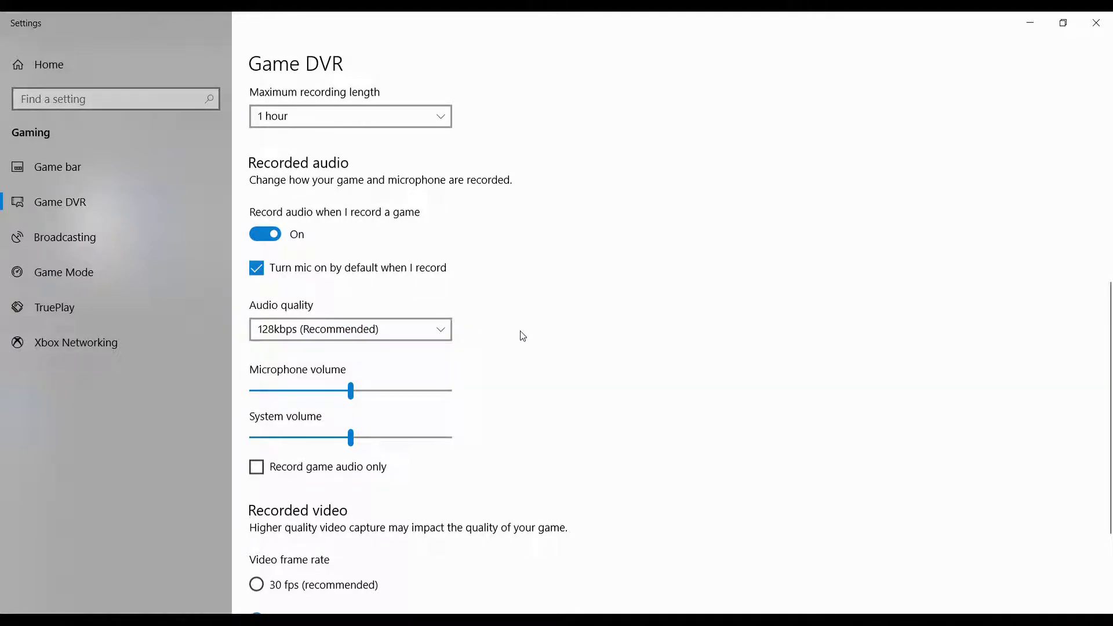
pyautogui.scroll(-2, 524, 336)
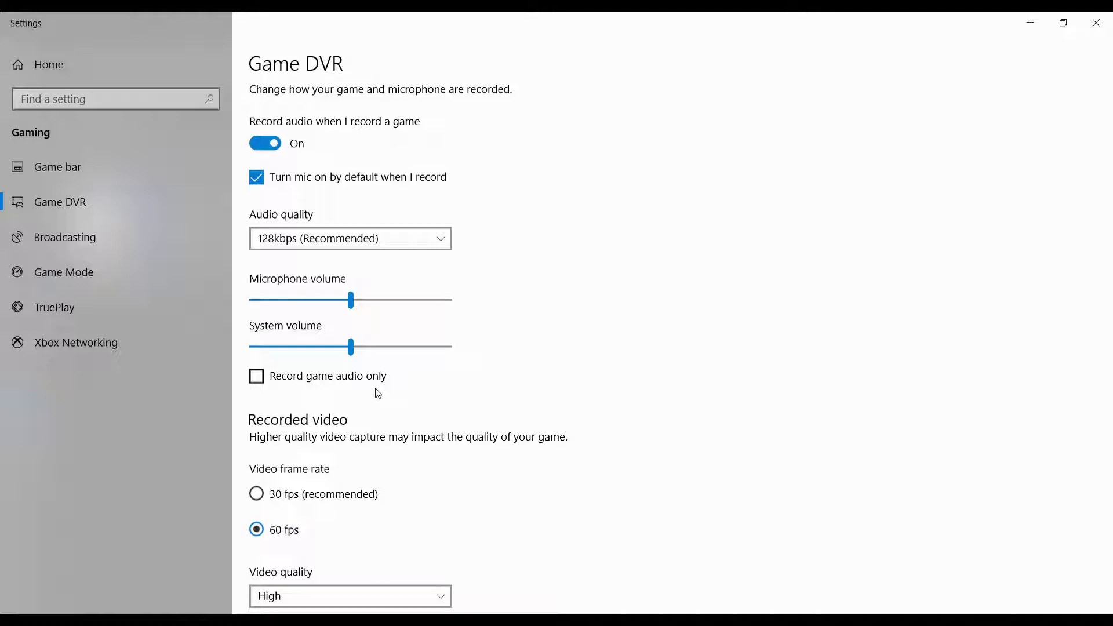
pyautogui.scroll(-1, 365, 397)
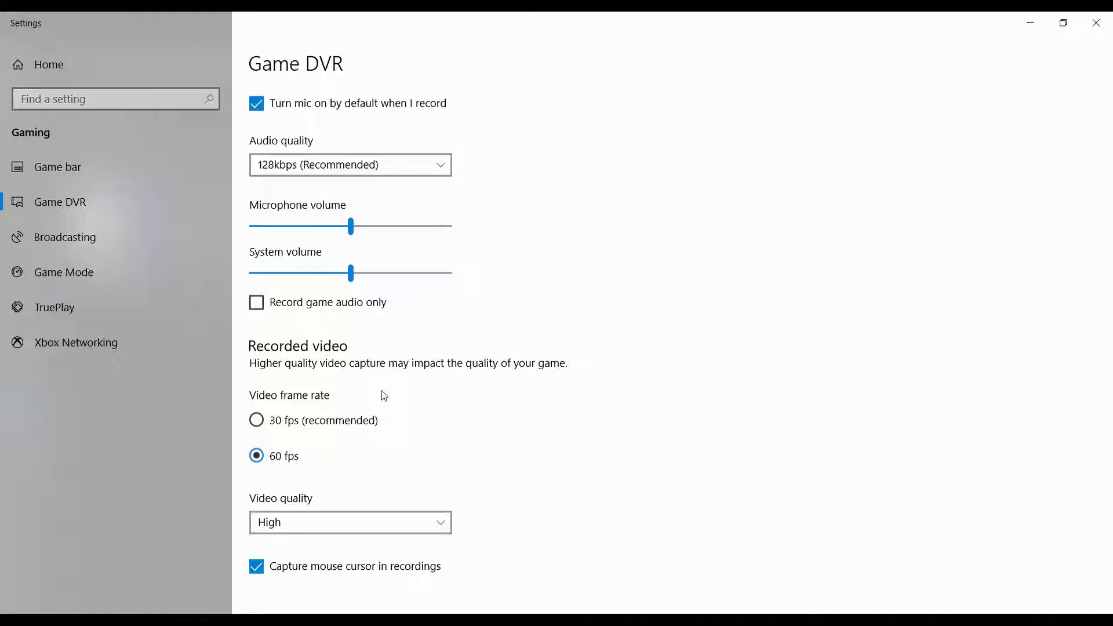
pyautogui.scroll(5, 385, 396)
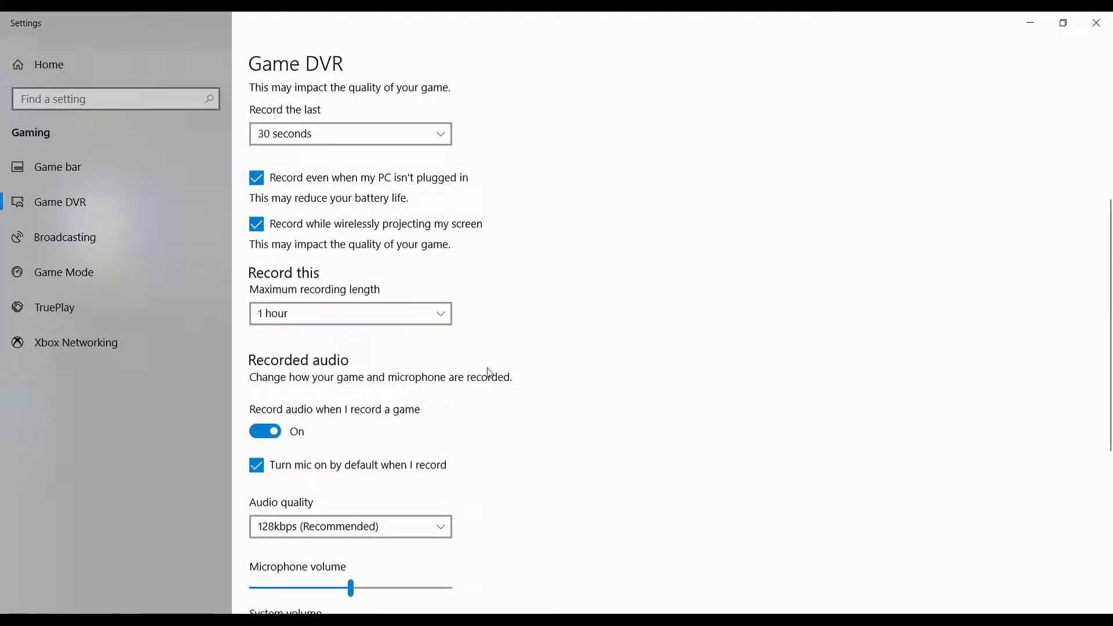
pyautogui.scroll(-5, 397, 391)
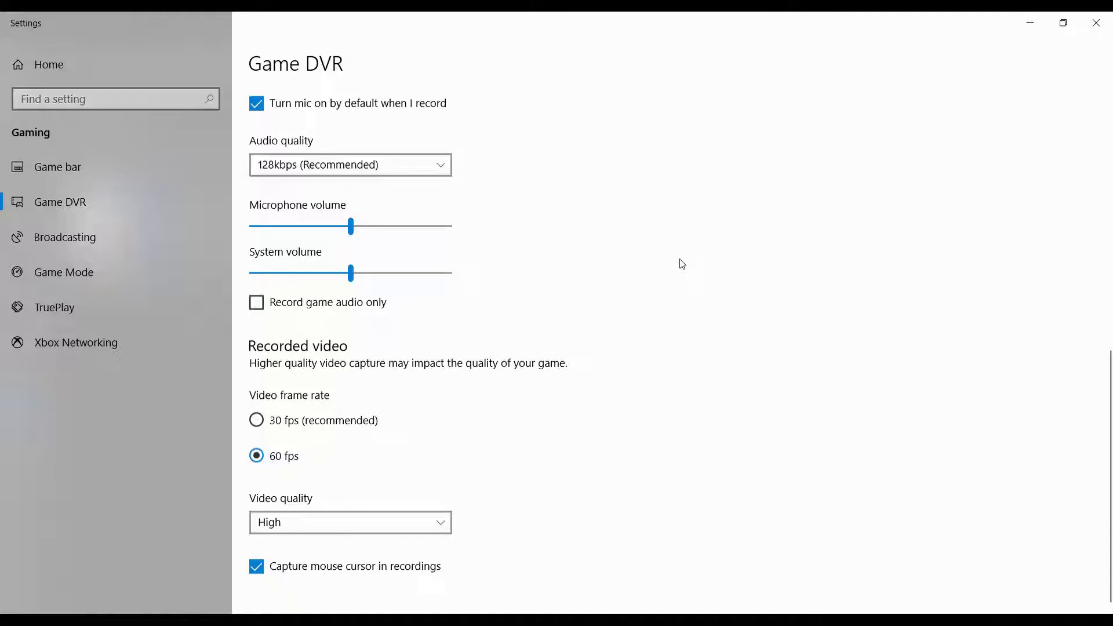
pyautogui.scroll(3, 680, 262)
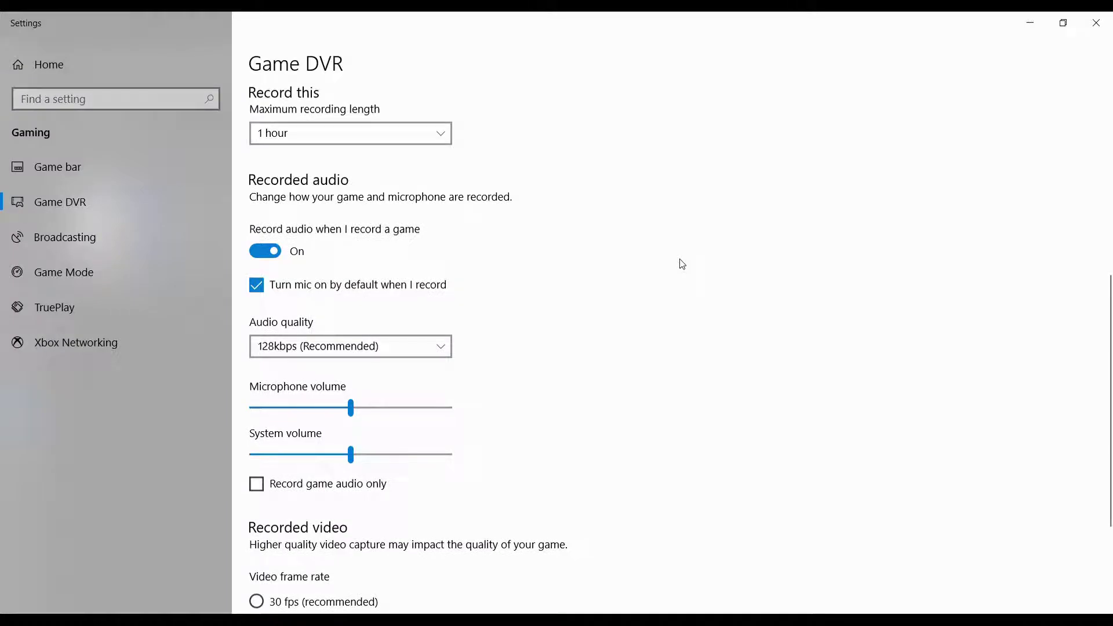
pyautogui.scroll(-3, 678, 265)
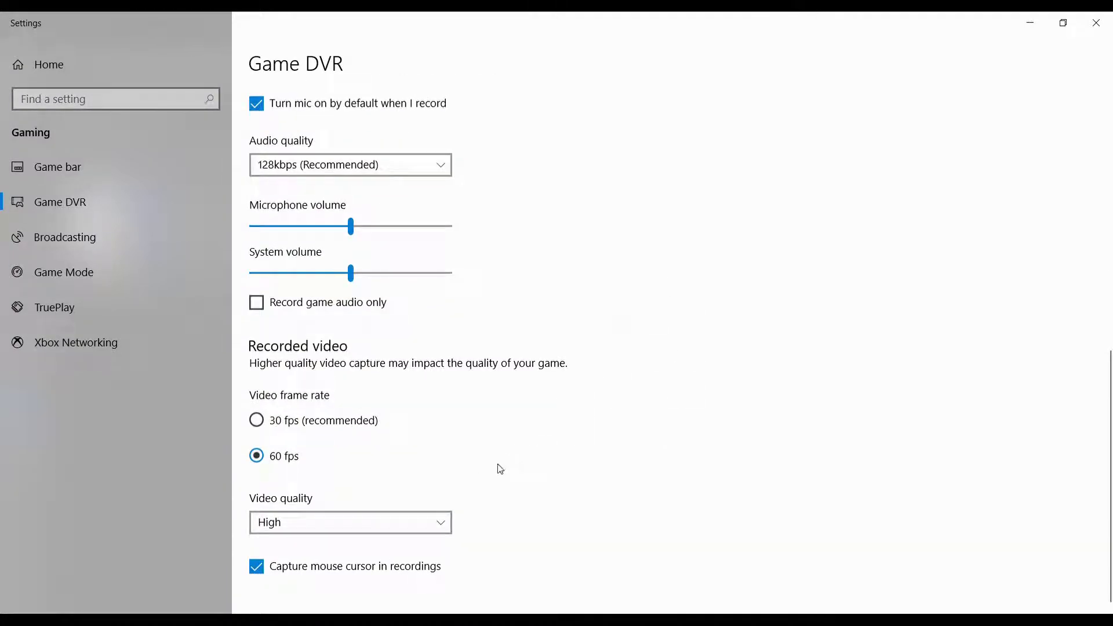
pyautogui.click(443, 521)
pyautogui.click(443, 522)
pyautogui.scroll(5, 852, 243)
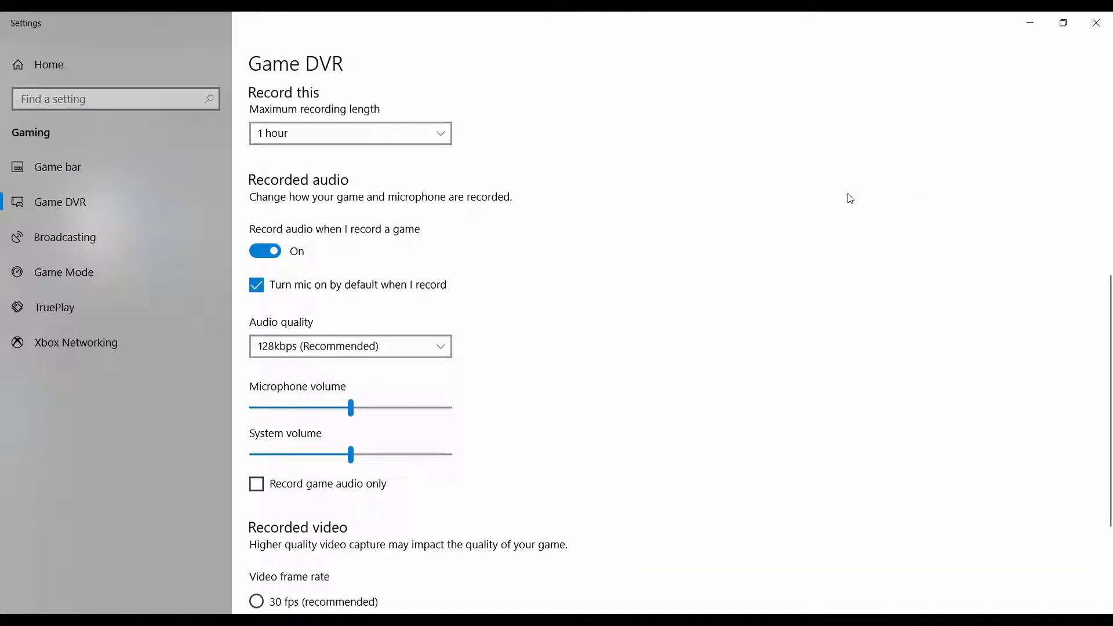
pyautogui.scroll(-2, 625, 224)
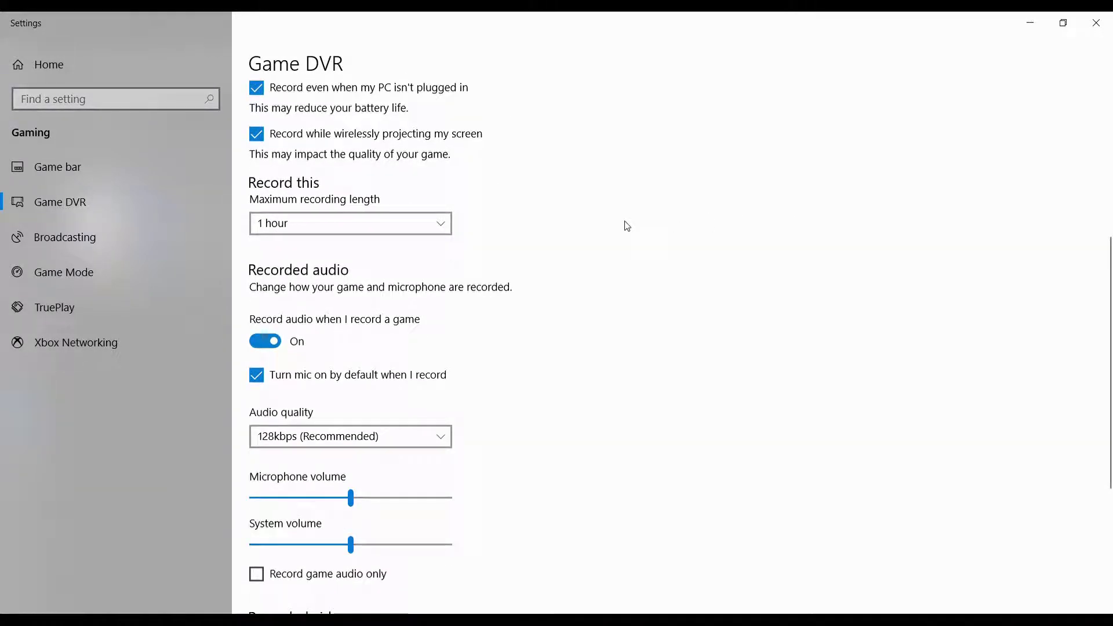
pyautogui.scroll(-3, 628, 226)
pyautogui.scroll(-2, 627, 226)
pyautogui.scroll(6, 627, 226)
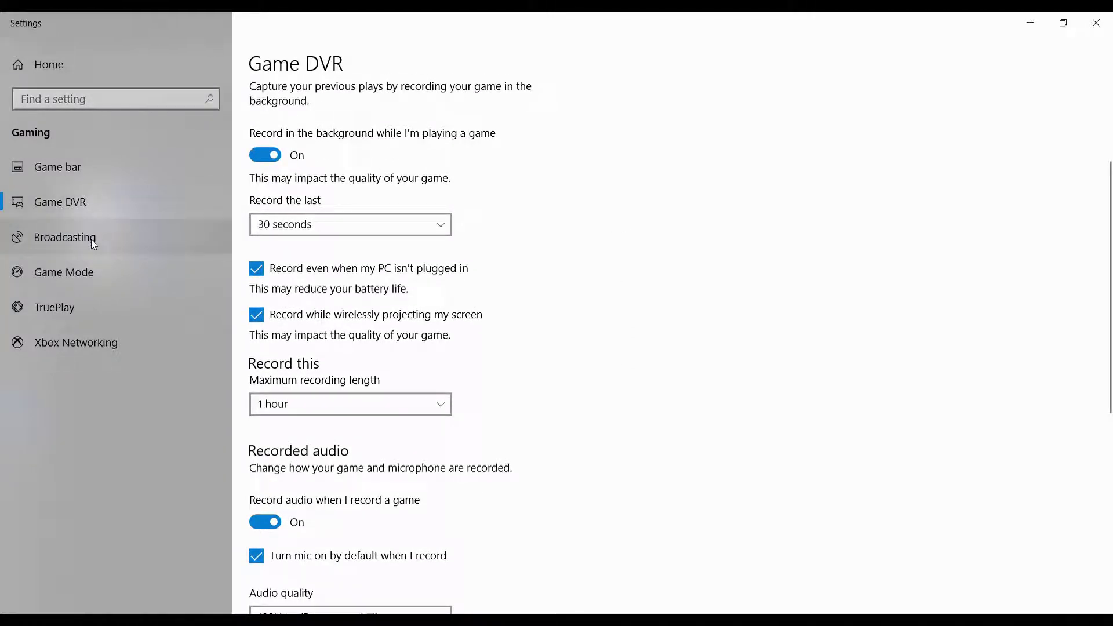
pyautogui.click(140, 236)
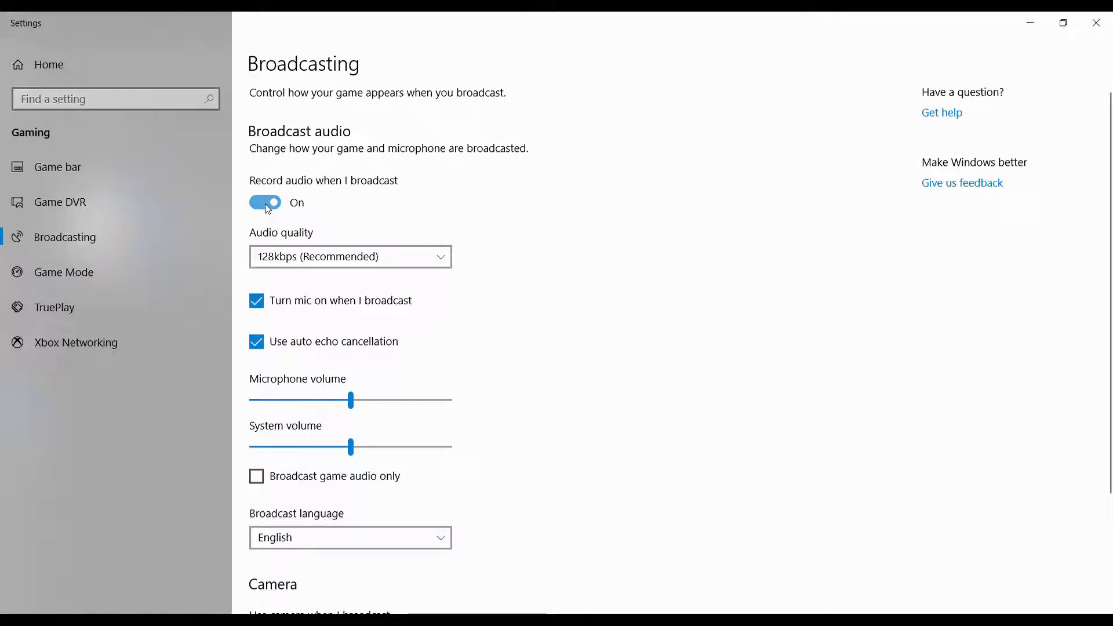
pyautogui.scroll(-3, 514, 288)
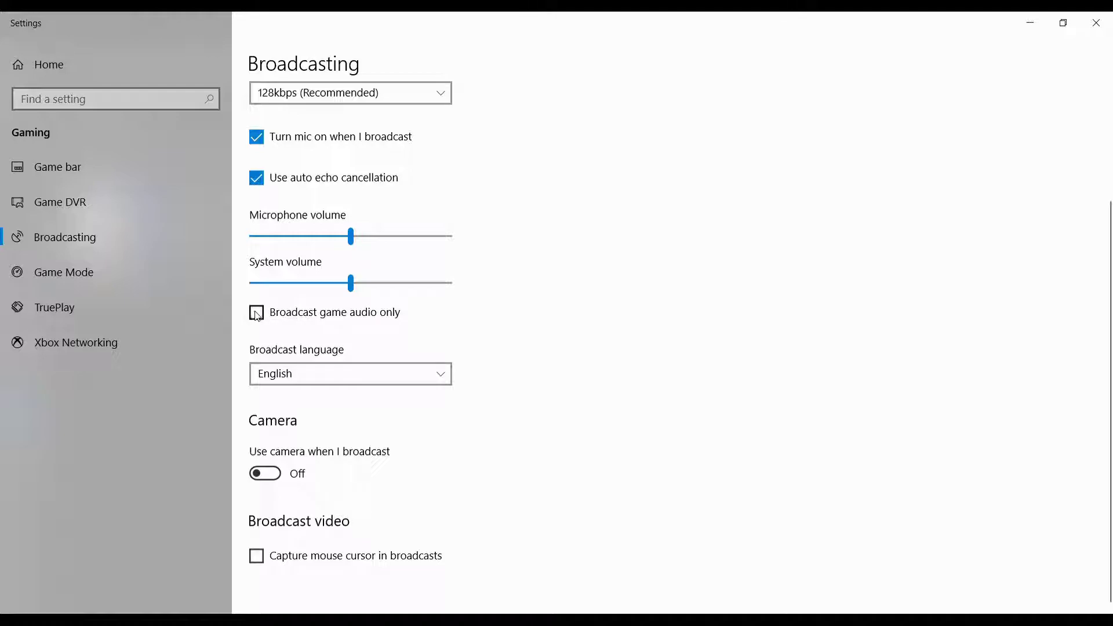
pyautogui.scroll(3, 500, 311)
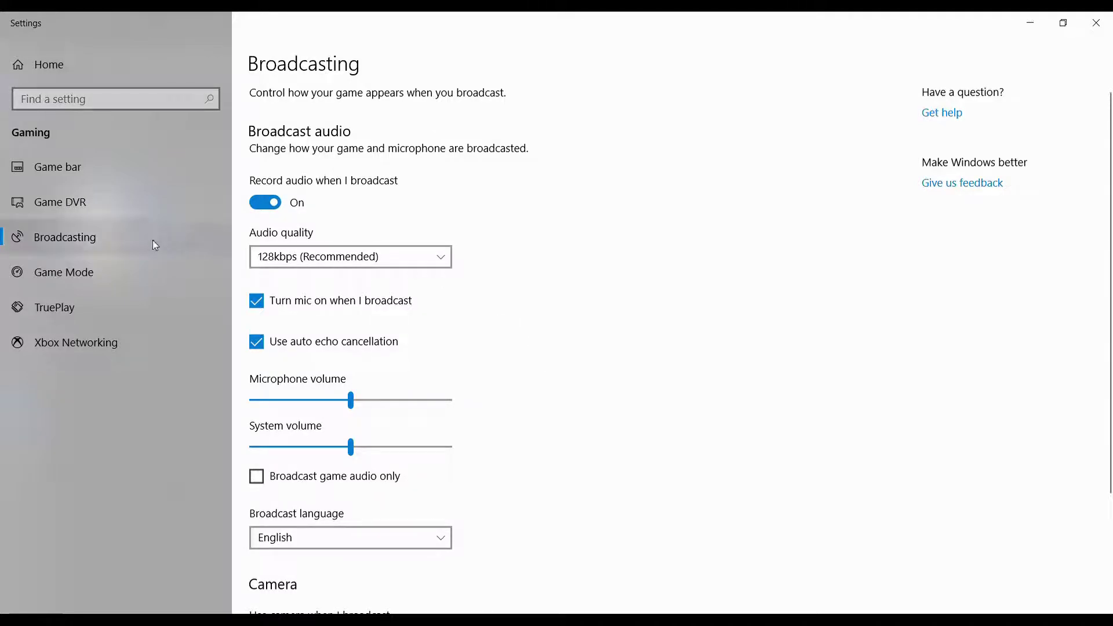
pyautogui.click(82, 206)
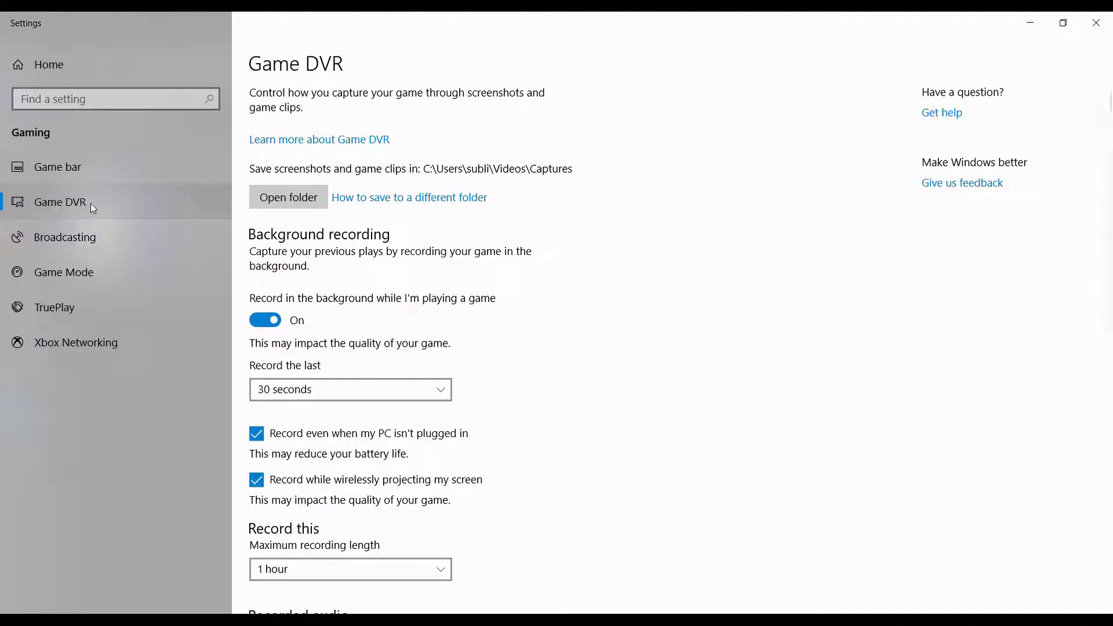
pyautogui.click(63, 306)
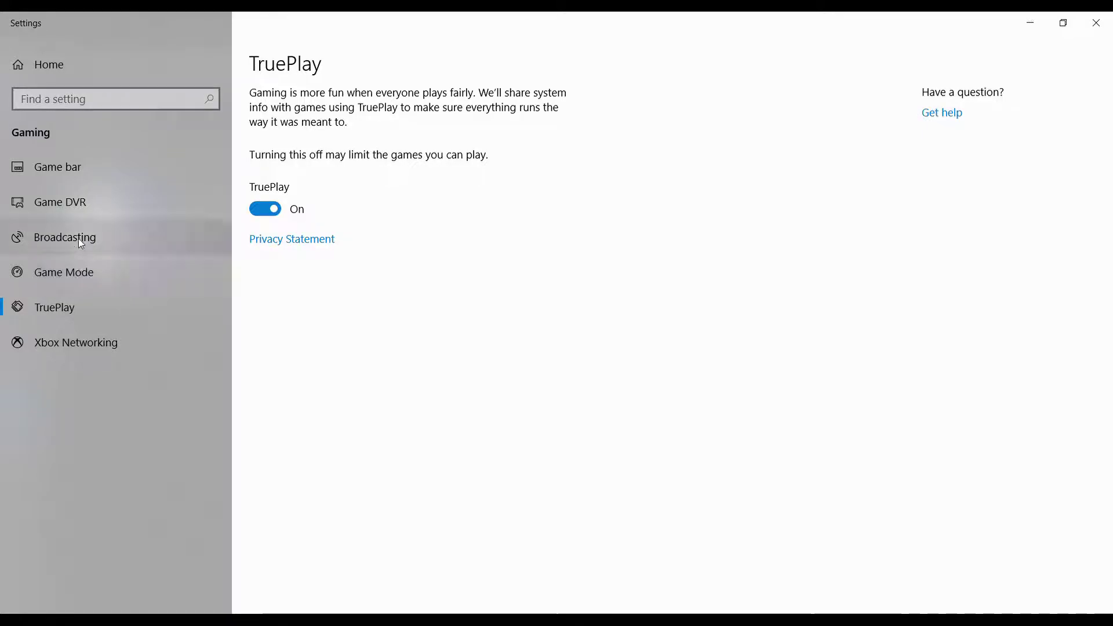
pyautogui.click(78, 204)
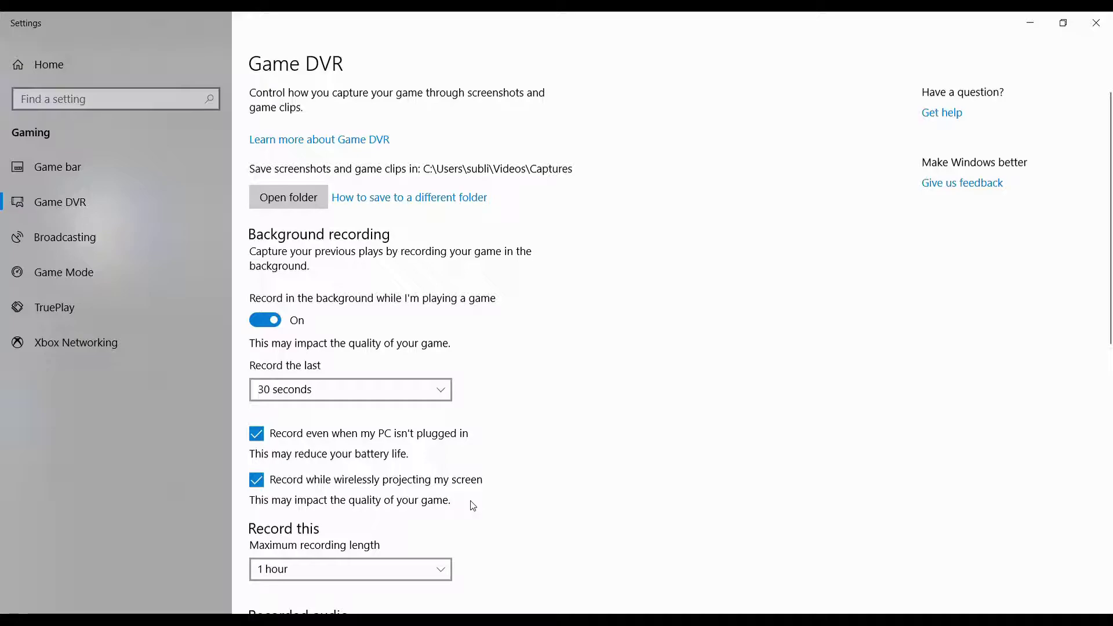
pyautogui.click(75, 170)
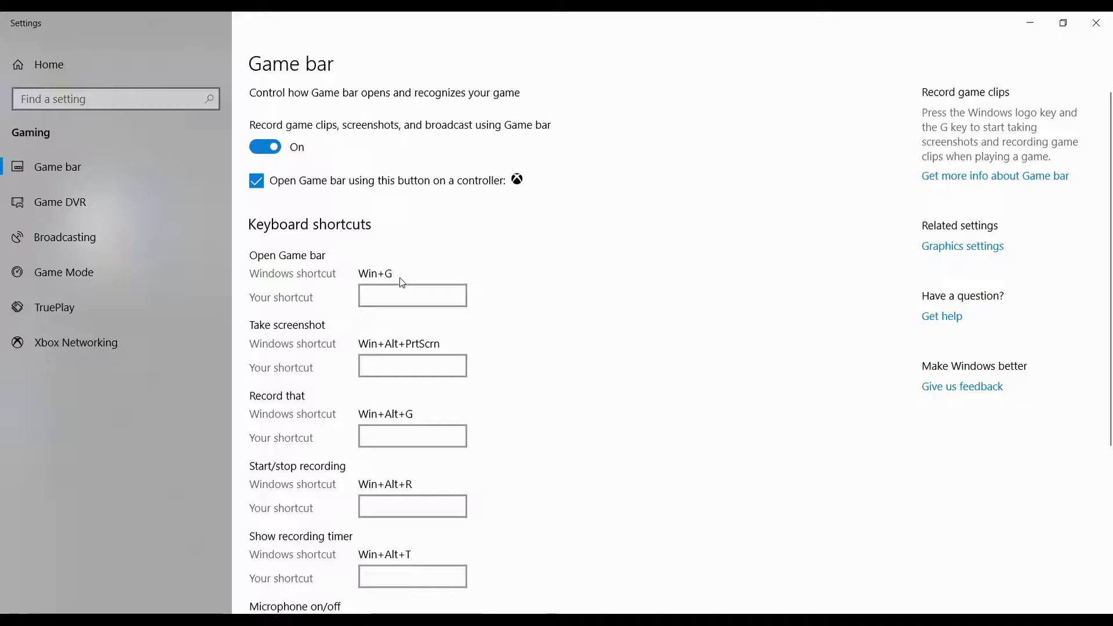
pyautogui.scroll(-3, 421, 426)
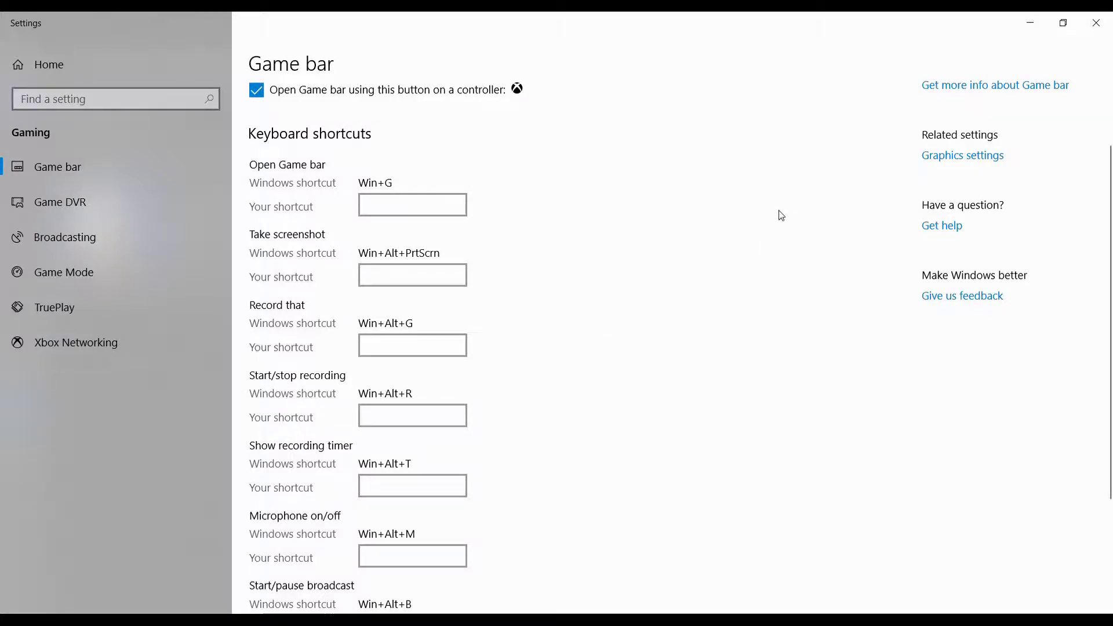
pyautogui.scroll(3, 782, 215)
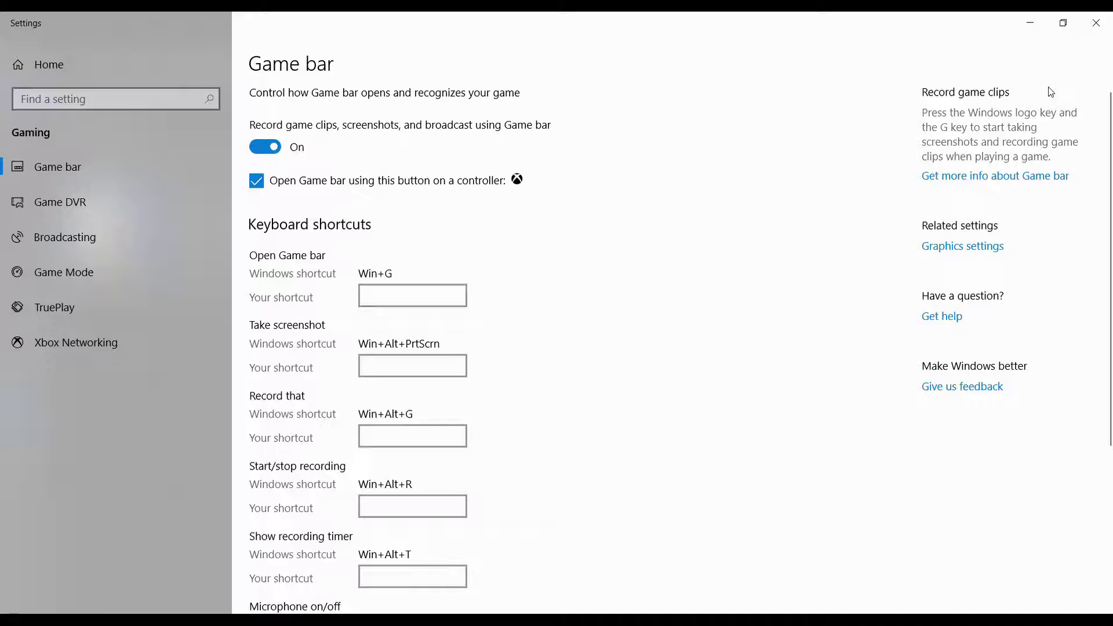
pyautogui.click(58, 206)
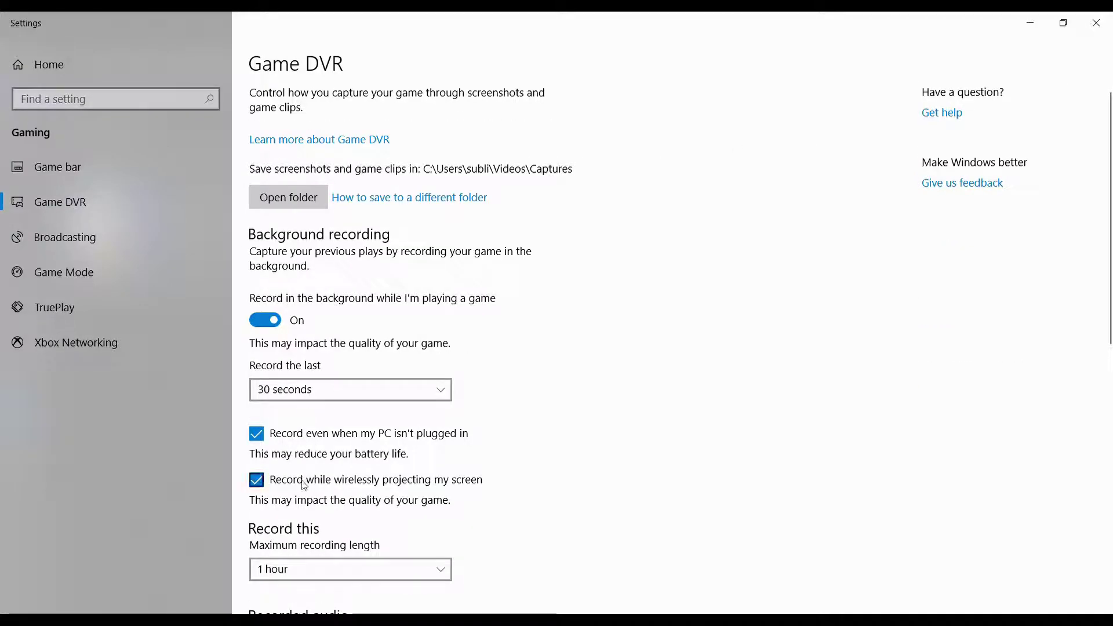
# Step: Scroll down through the remaining Game DVR options
pyautogui.scroll(-5, 318, 345)
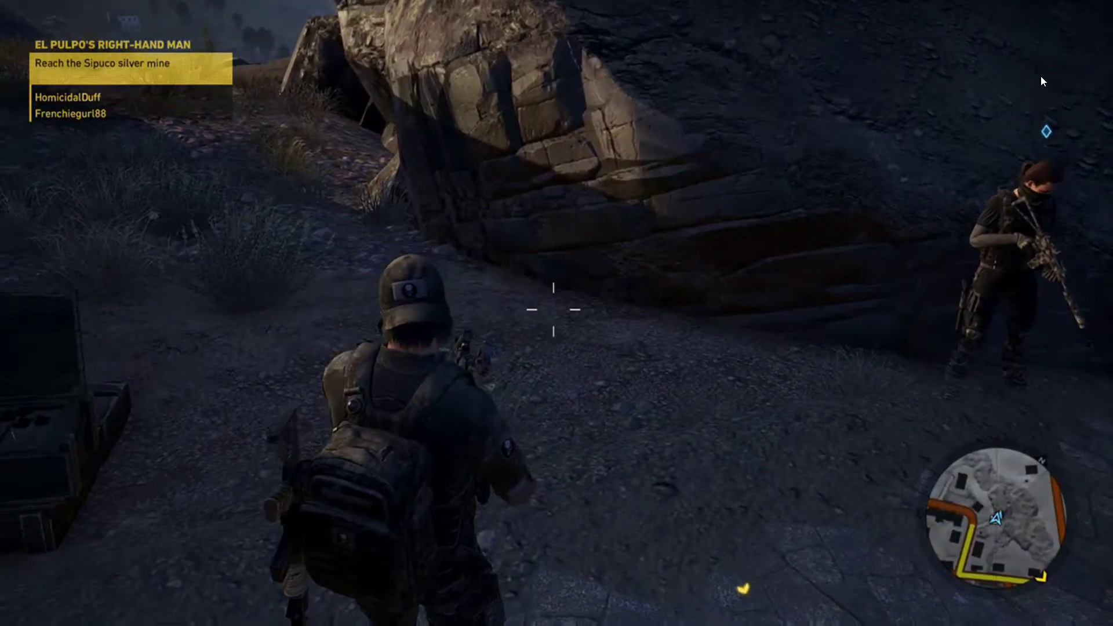
pyautogui.moveTo(1034, 130)
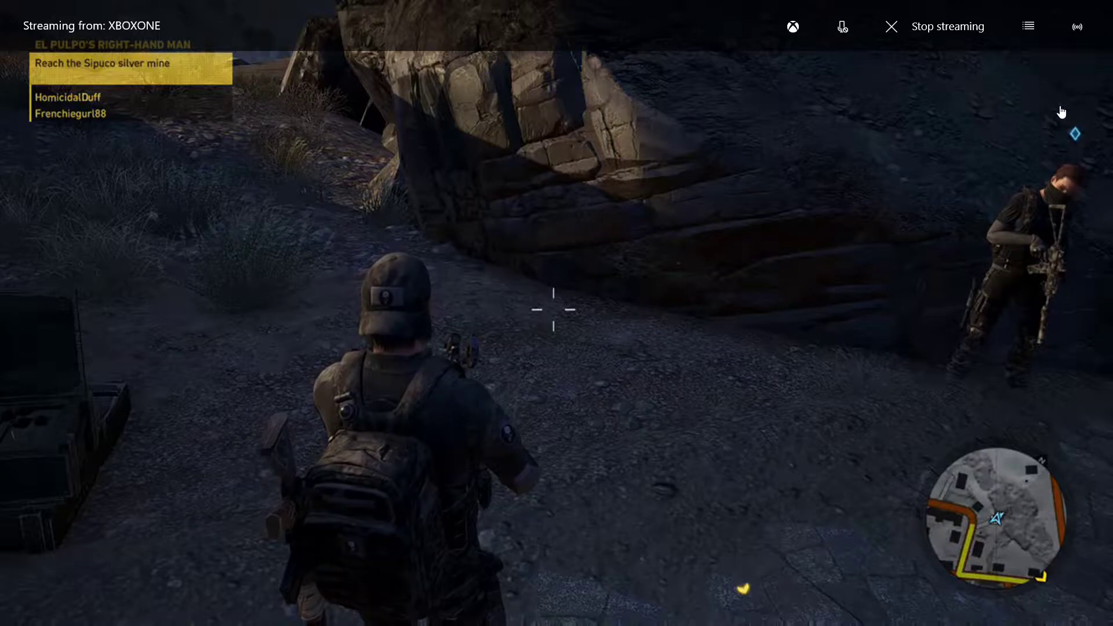